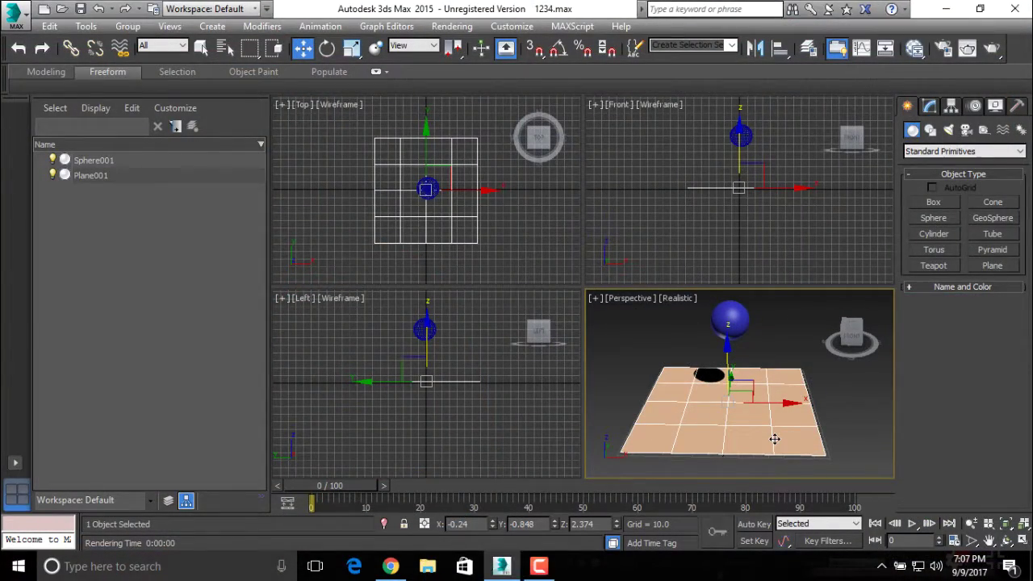
Maximize the Perspective viewport and test-render frame 40 showing the squashed sphere.
key("alt+w")
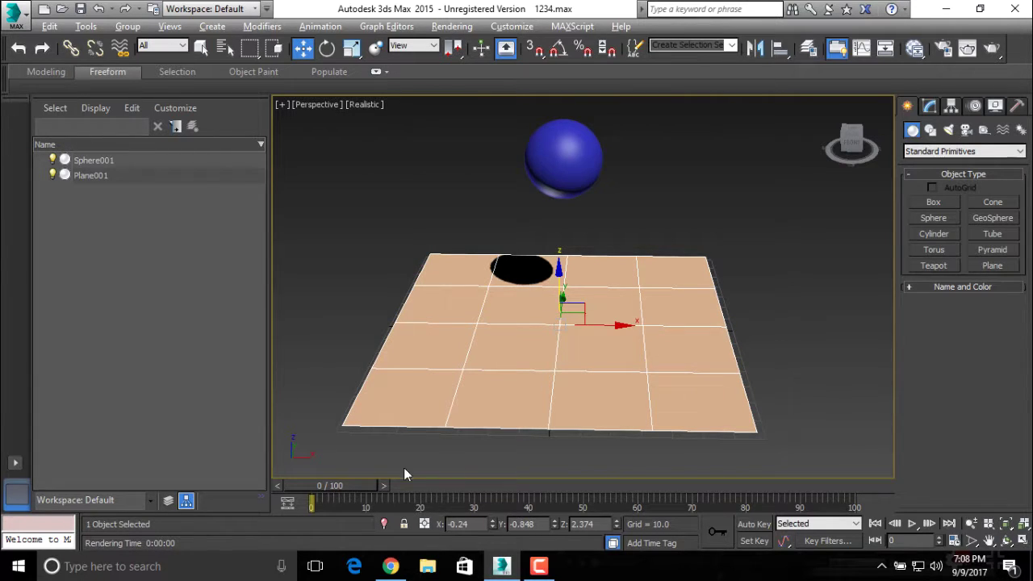
mouse_move(329, 488)
left_mouse_down()
mouse_move(875, 469)
mouse_move(268, 470)
mouse_move(532, 462)
left_mouse_up()
key("w")
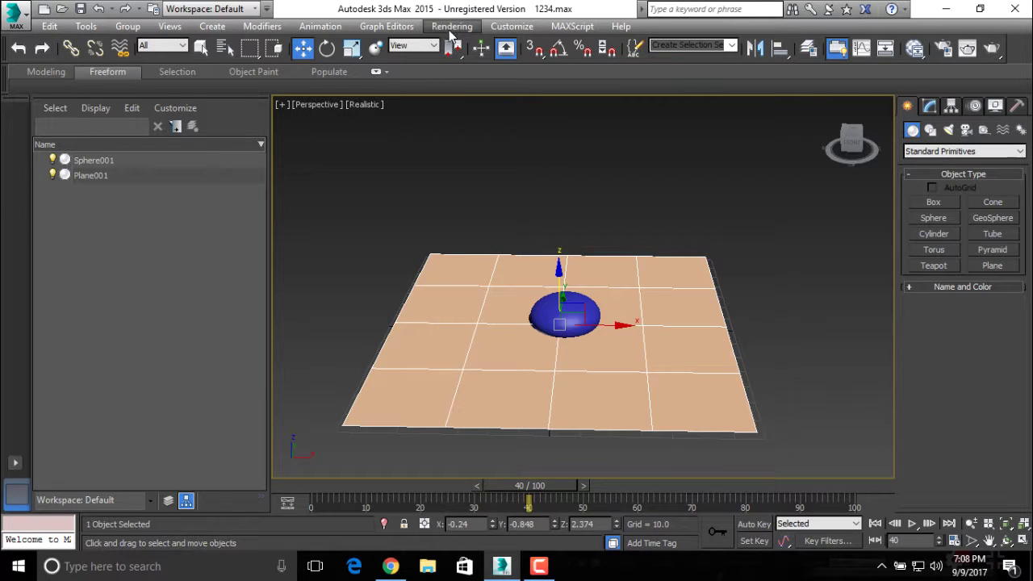
left_click(452, 26)
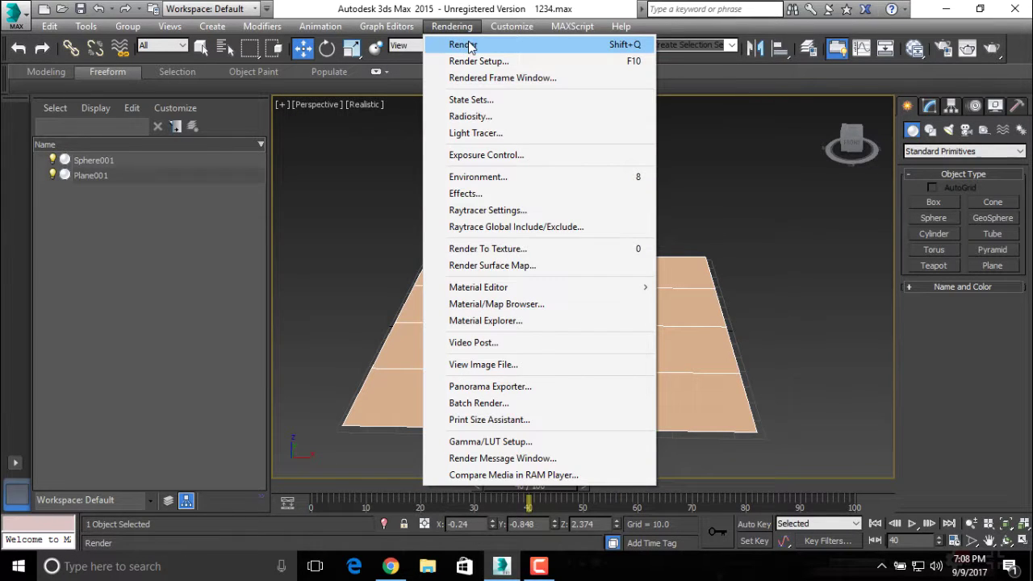
left_click(463, 45)
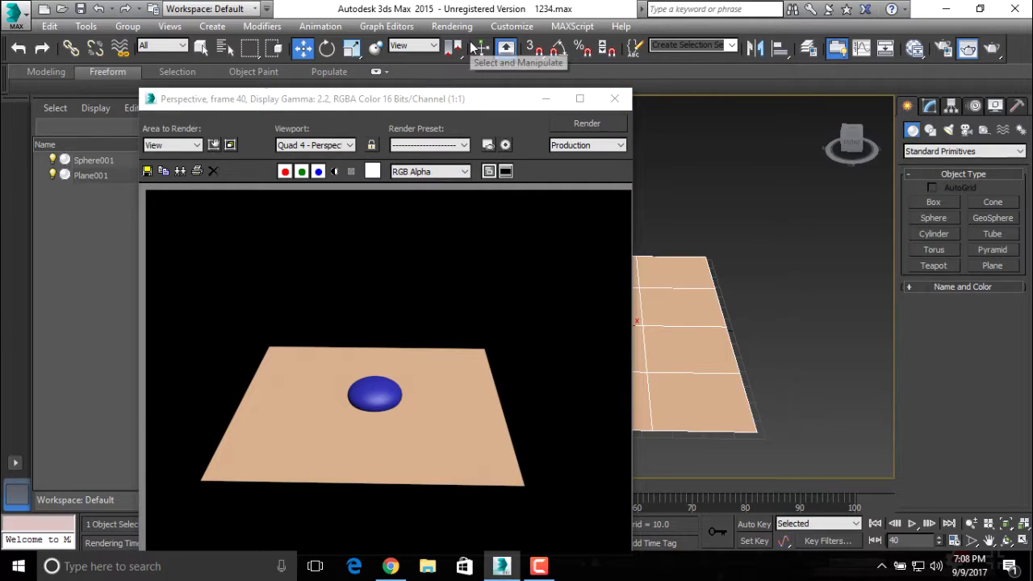
mouse_move(480, 110)
left_mouse_down()
mouse_move(337, 11)
mouse_move(342, 29)
left_mouse_up()
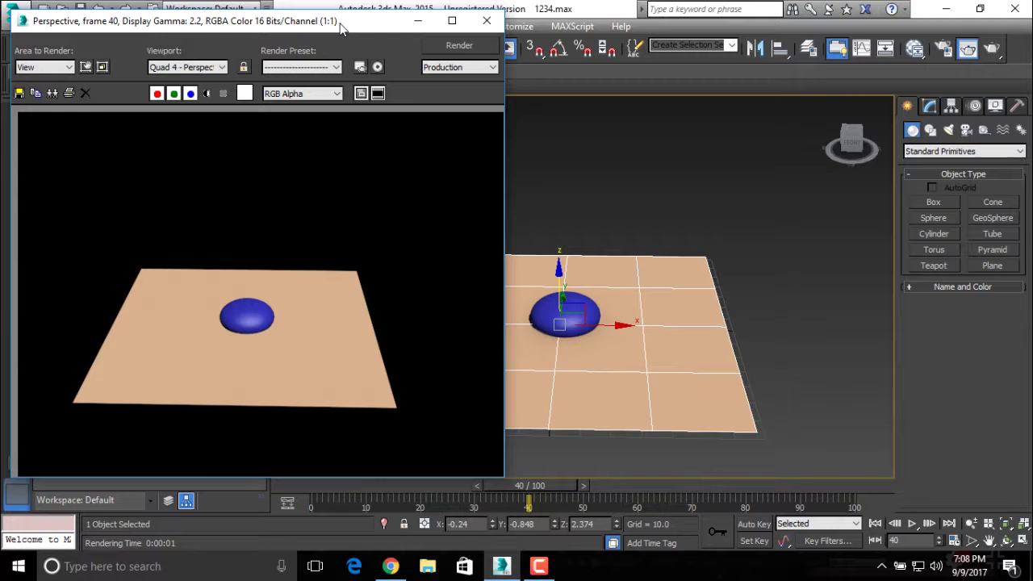
Close the frame-40 preview and return the timeline to frame 0.
left_click(486, 20)
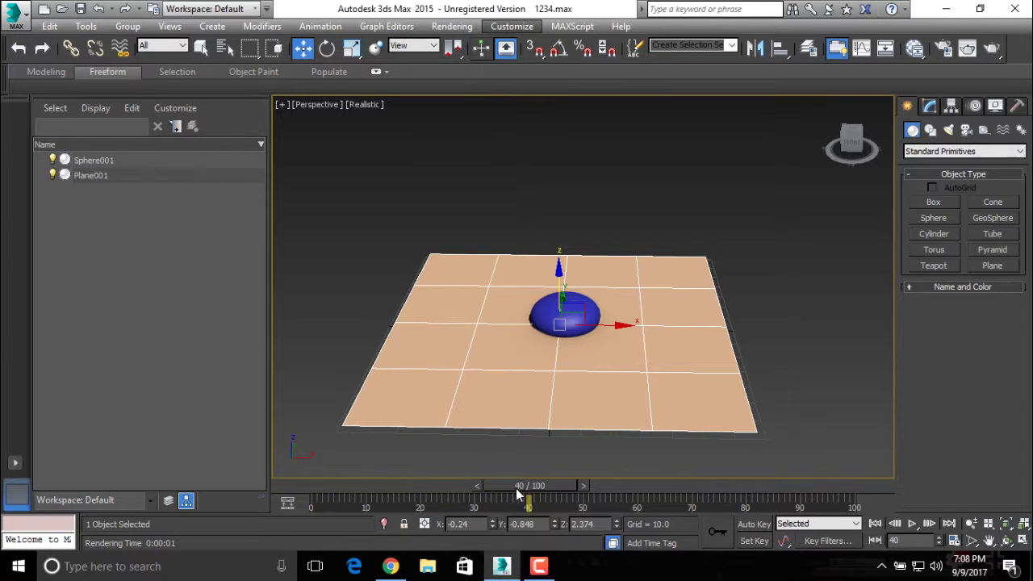
mouse_move(519, 494)
left_mouse_down()
mouse_move(580, 481)
mouse_move(847, 474)
mouse_move(301, 477)
mouse_move(880, 485)
mouse_move(569, 470)
mouse_move(310, 478)
left_mouse_up()
key("w")
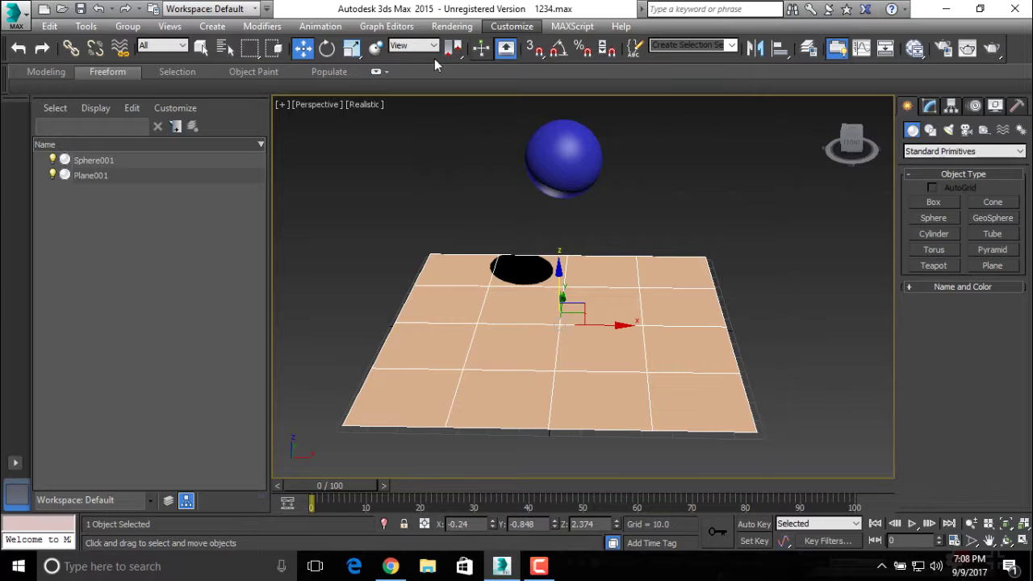
In Render Setup, set Time Output to Active Time Segment (0–100) and scroll to Render Output.
left_click(453, 28)
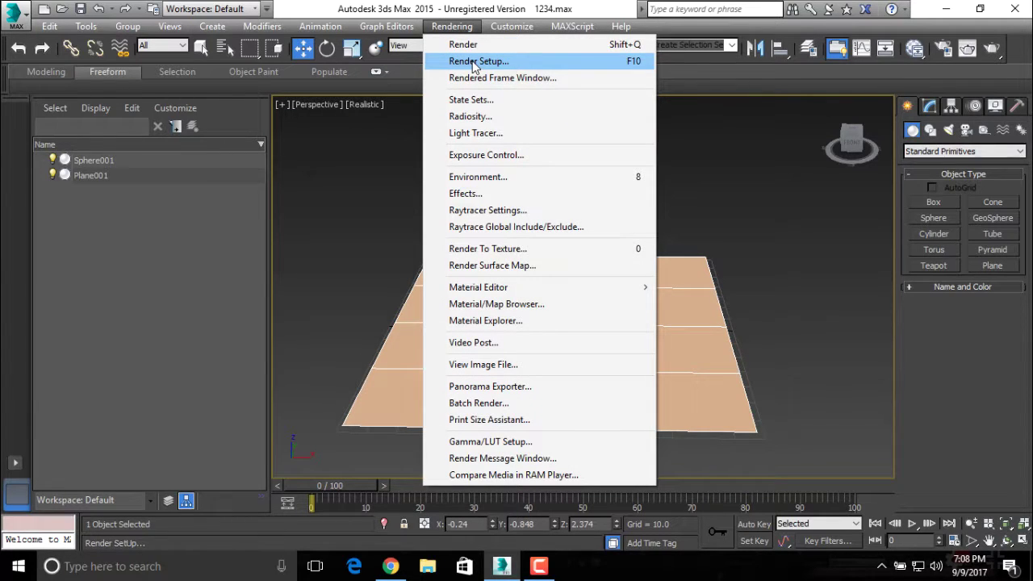
left_click(474, 63)
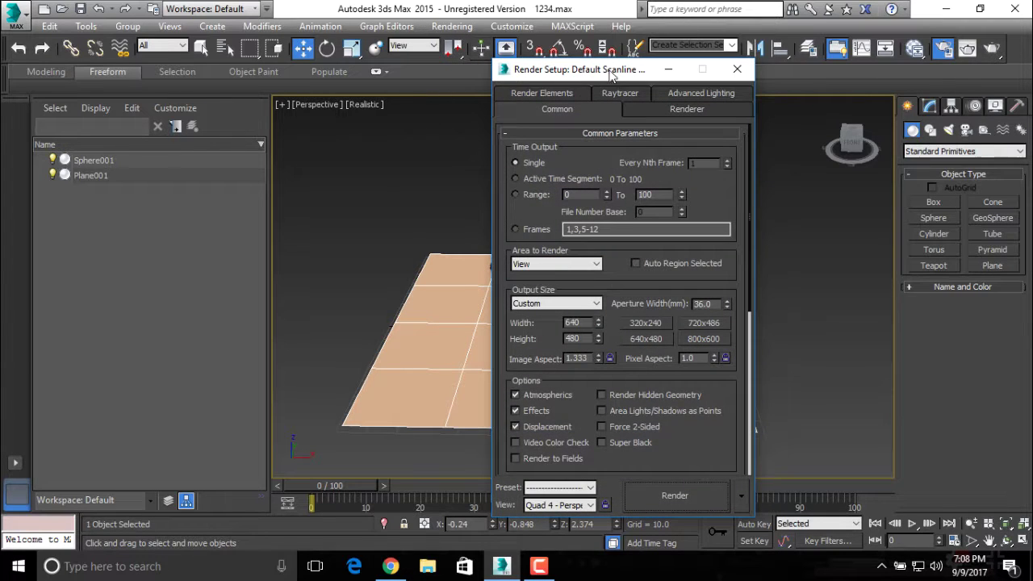
left_click_drag(611, 74, 807, 29)
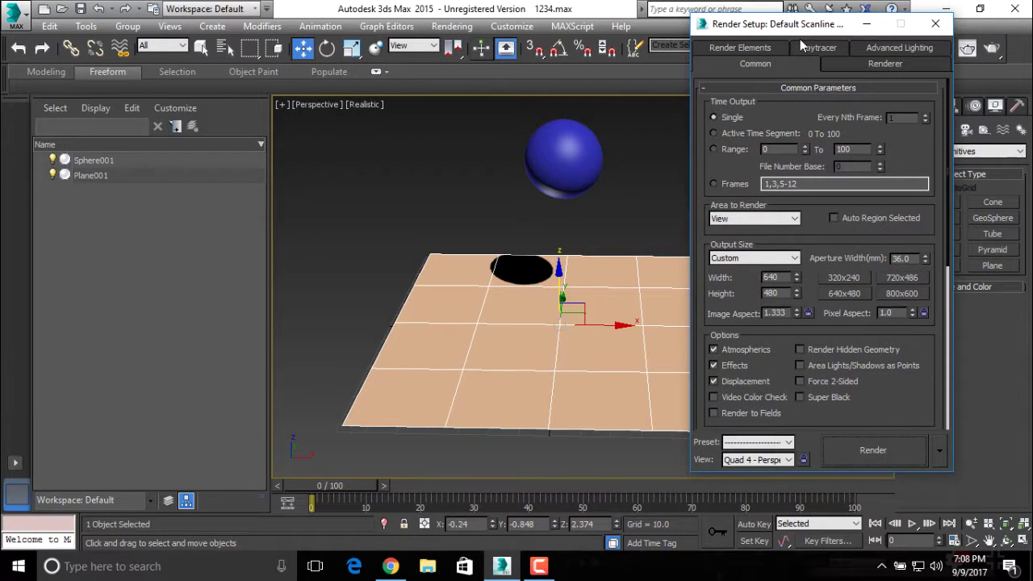
left_click_drag(829, 30, 855, 18)
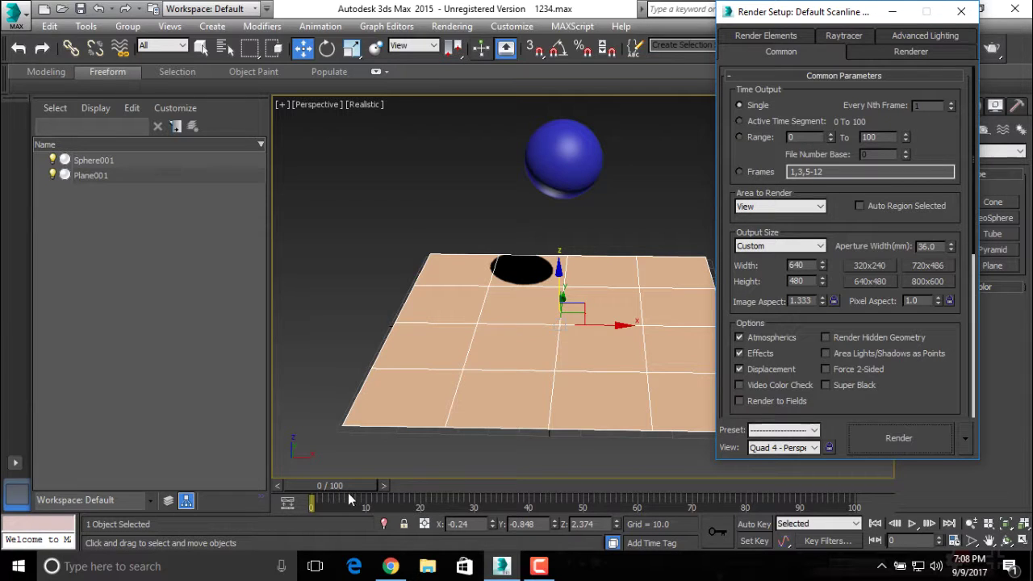
left_click(738, 121)
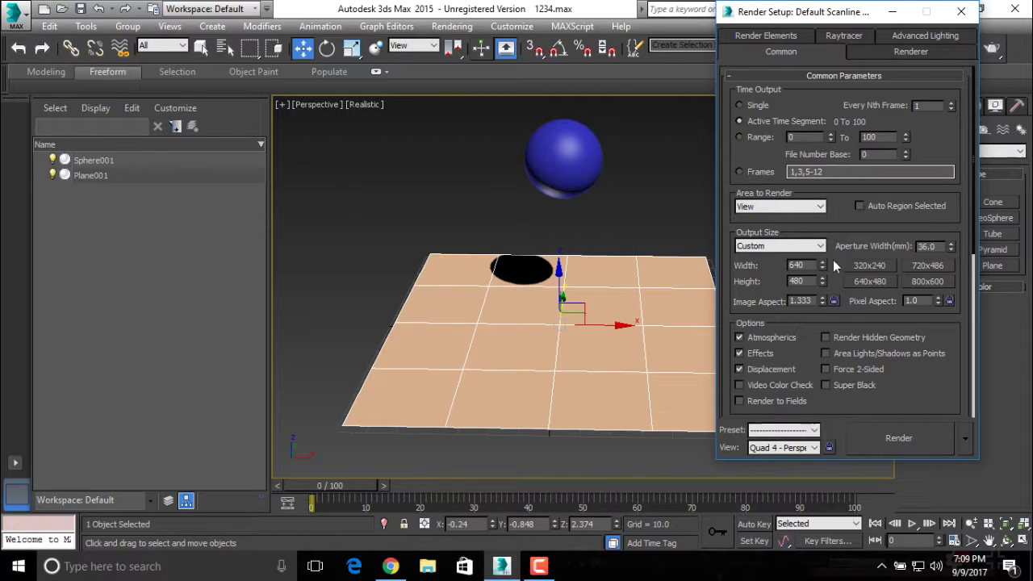
scroll(848, 318, "down", 1)
scroll(847, 318, "down", 2)
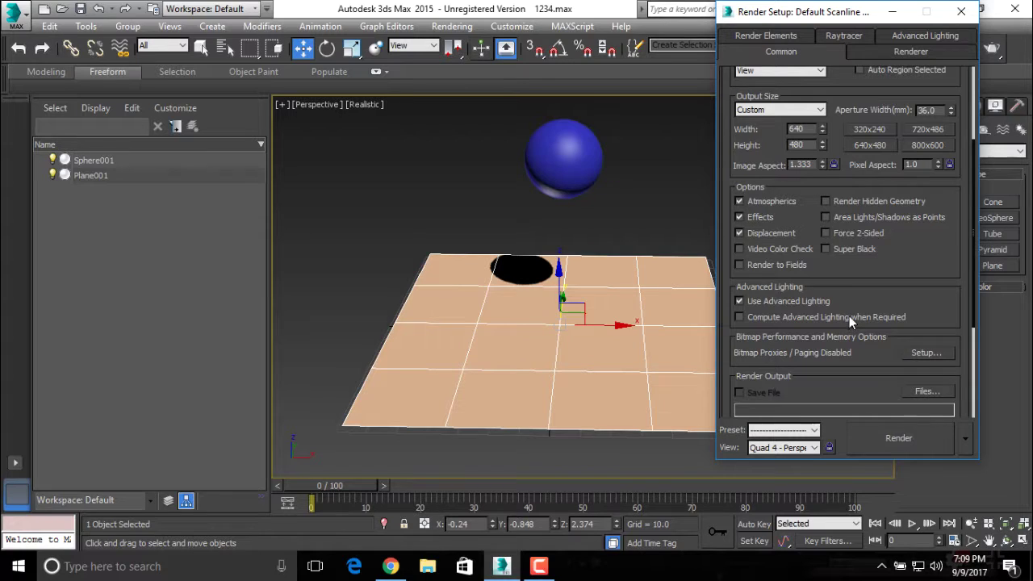
scroll(848, 315, "down", 1)
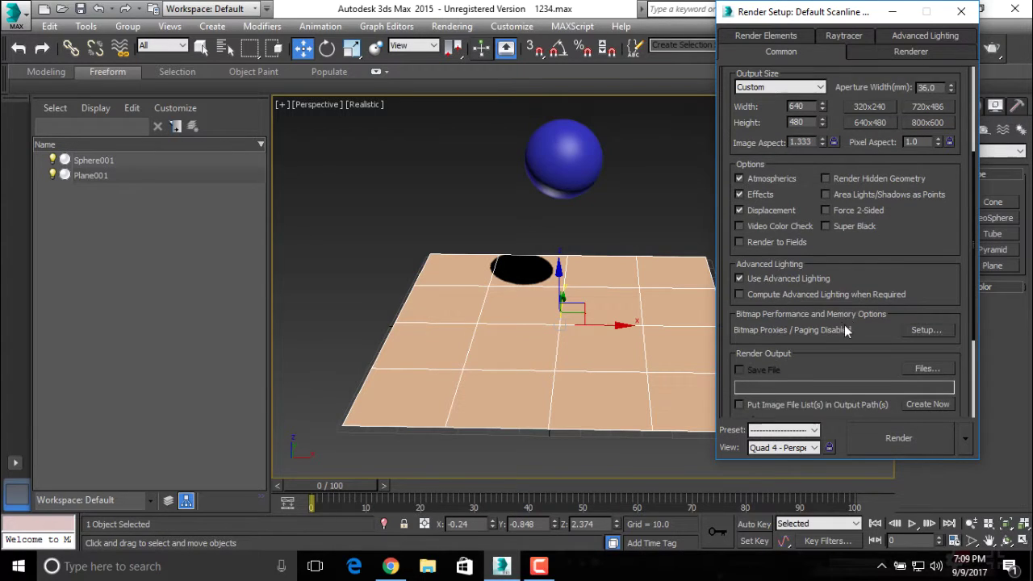
scroll(852, 329, "down", 1)
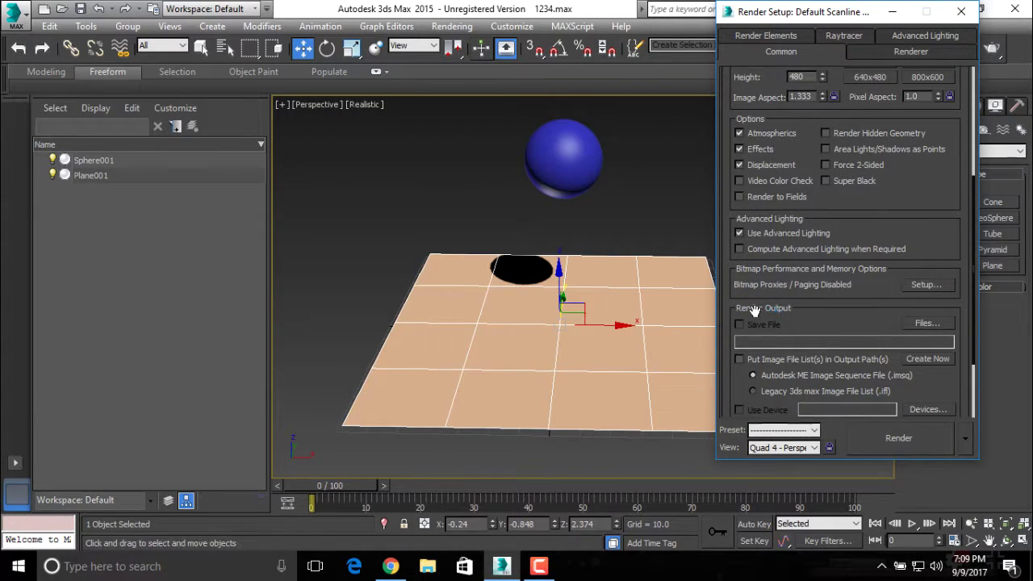
Set render output to animation.avi (AVI File) in Documents, accepting default compression.
left_click(936, 324)
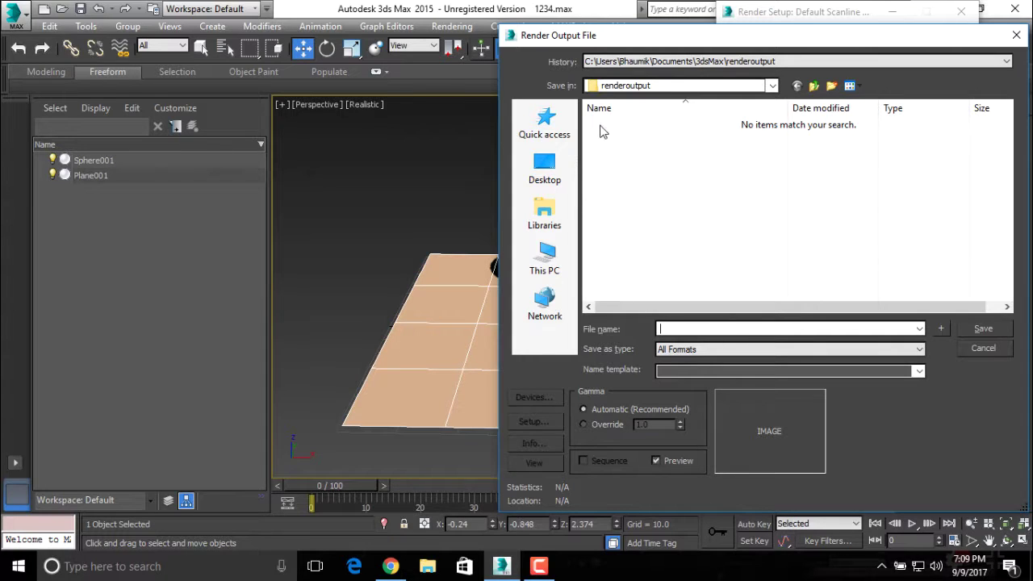
left_click(545, 210)
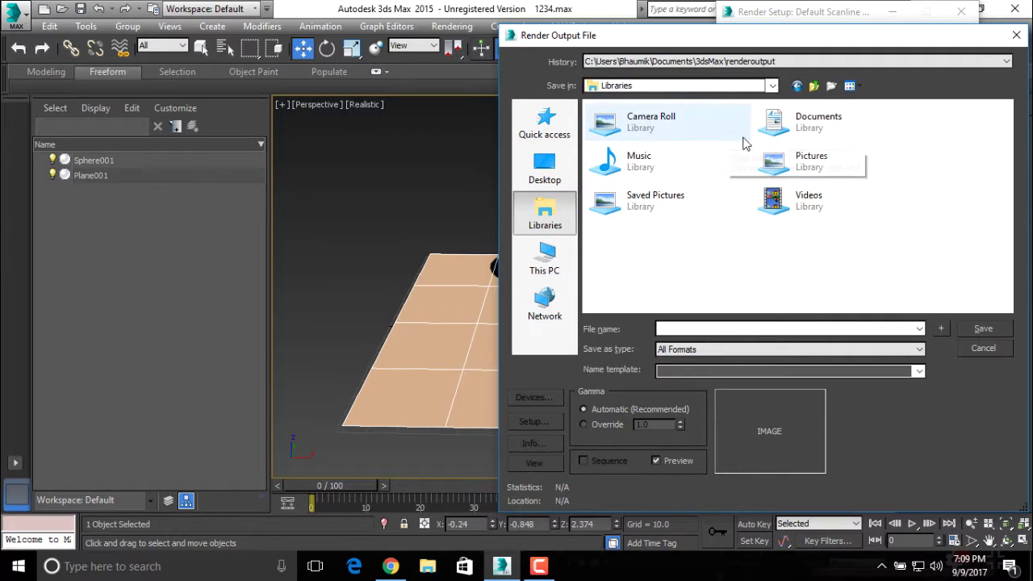
double_click(814, 129)
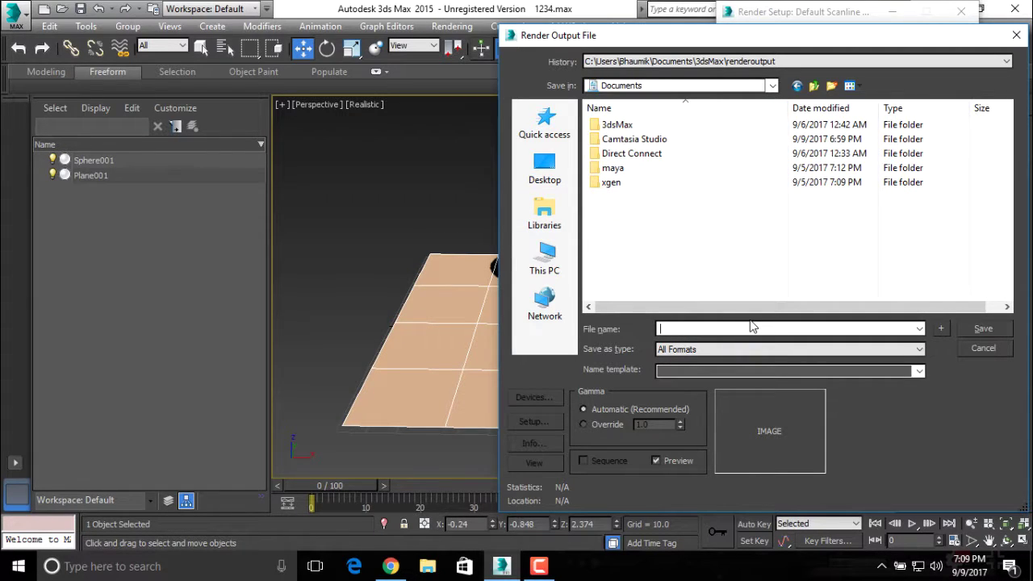
type("animation")
left_click(742, 349)
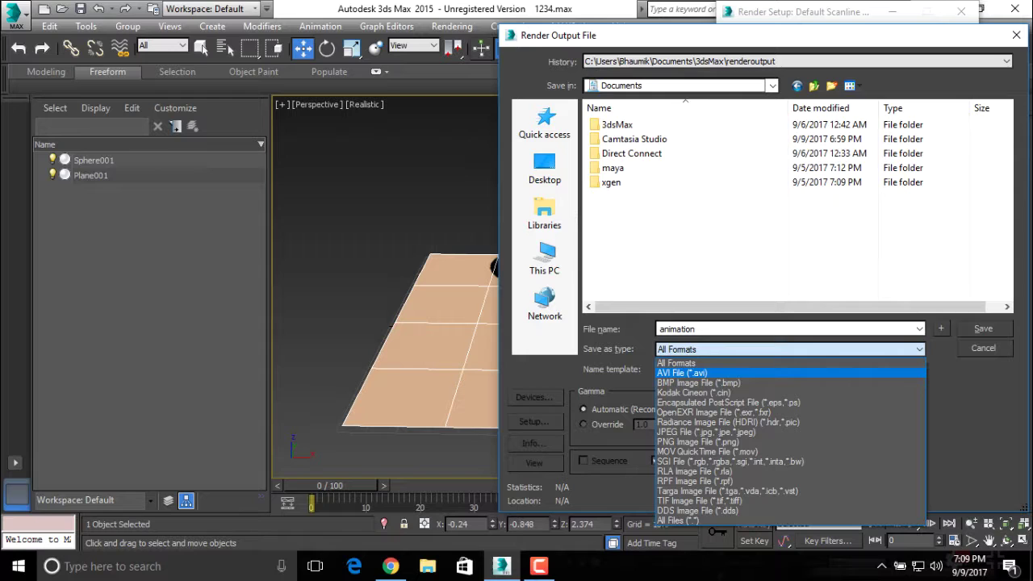
left_click(681, 373)
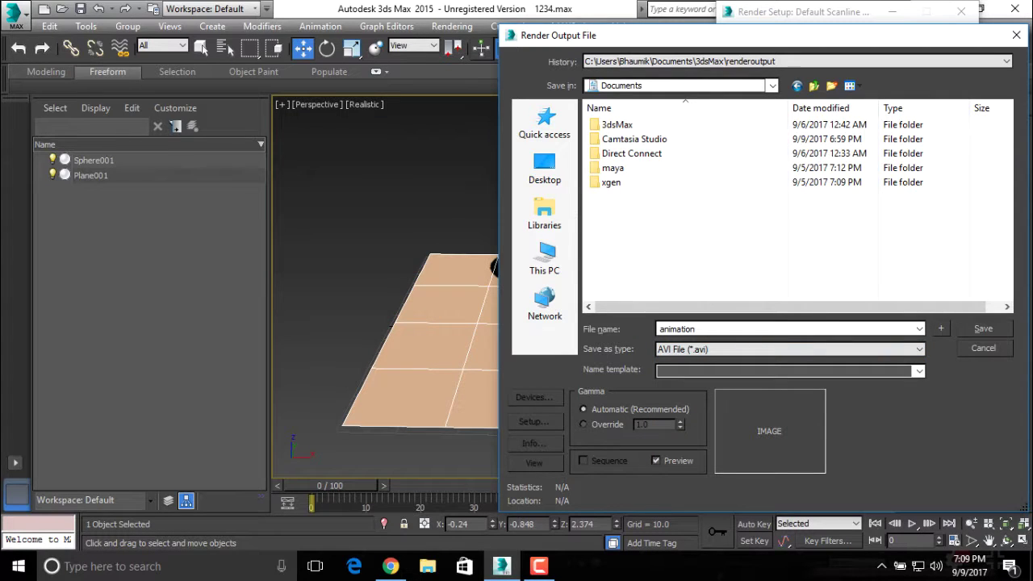
key("shift+Tab")
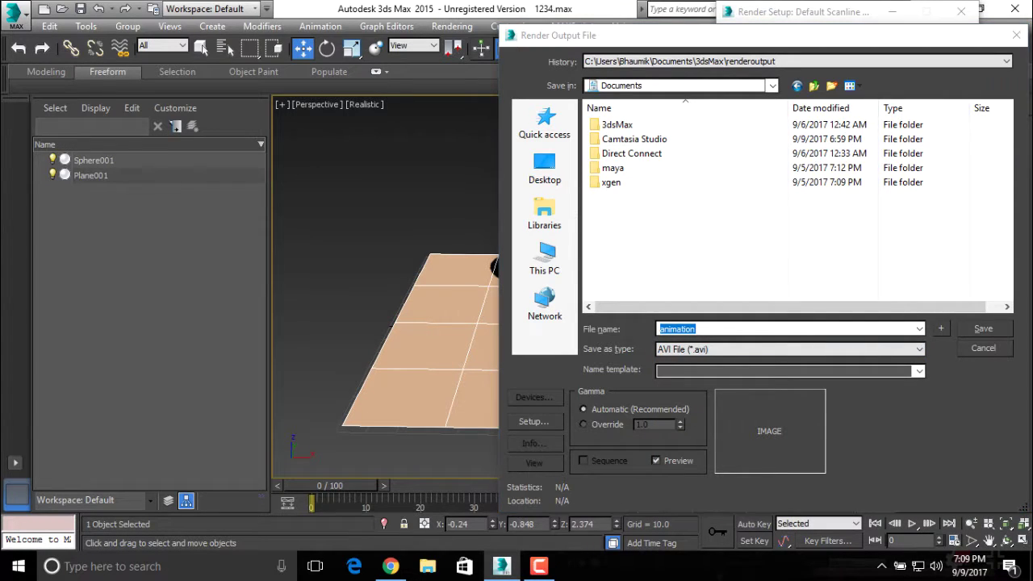
key("Return")
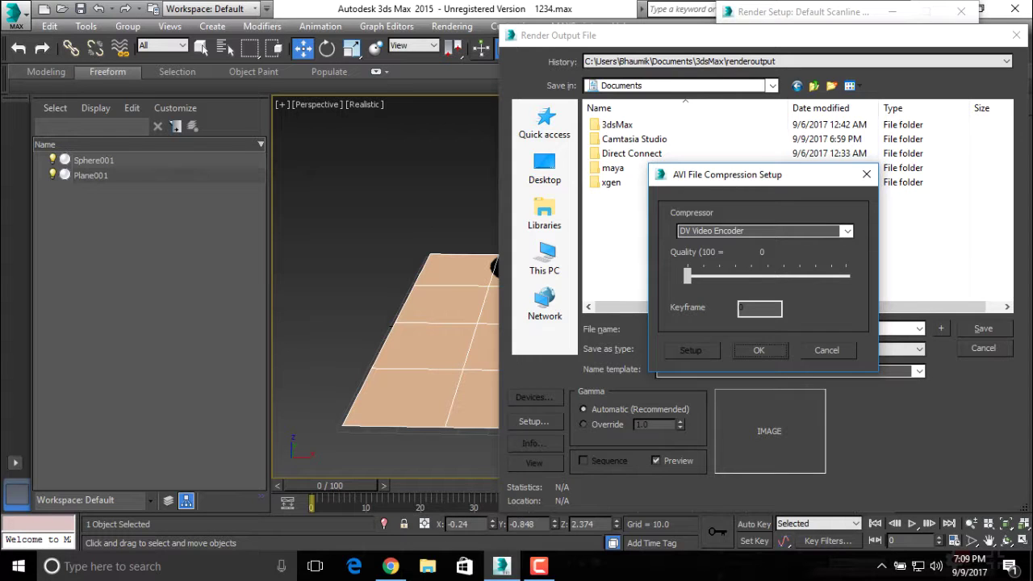
key("Return")
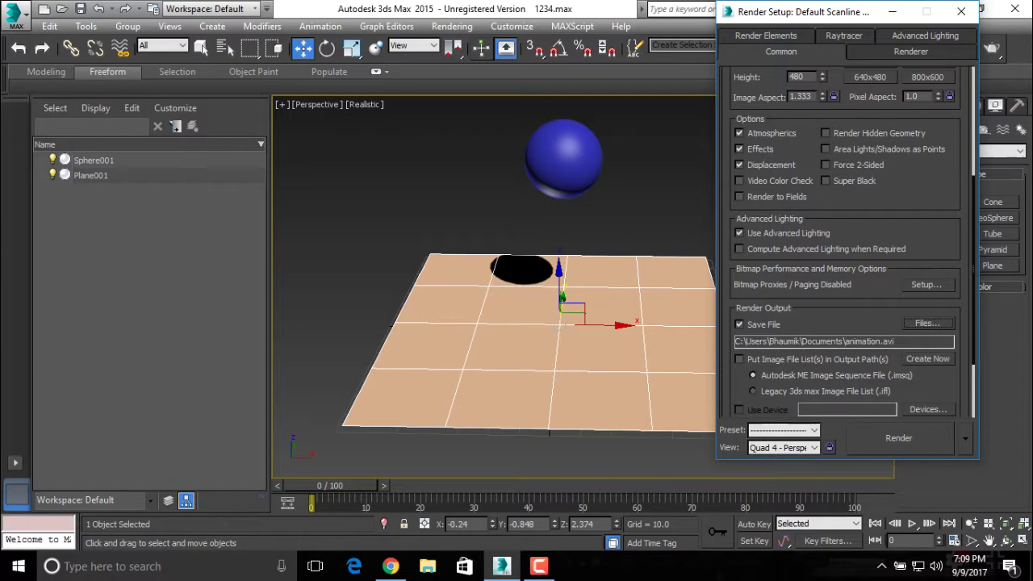
Render frames 0–100 to animation.avi, then close the Rendered Frame Window and Render Setup.
left_click(898, 438)
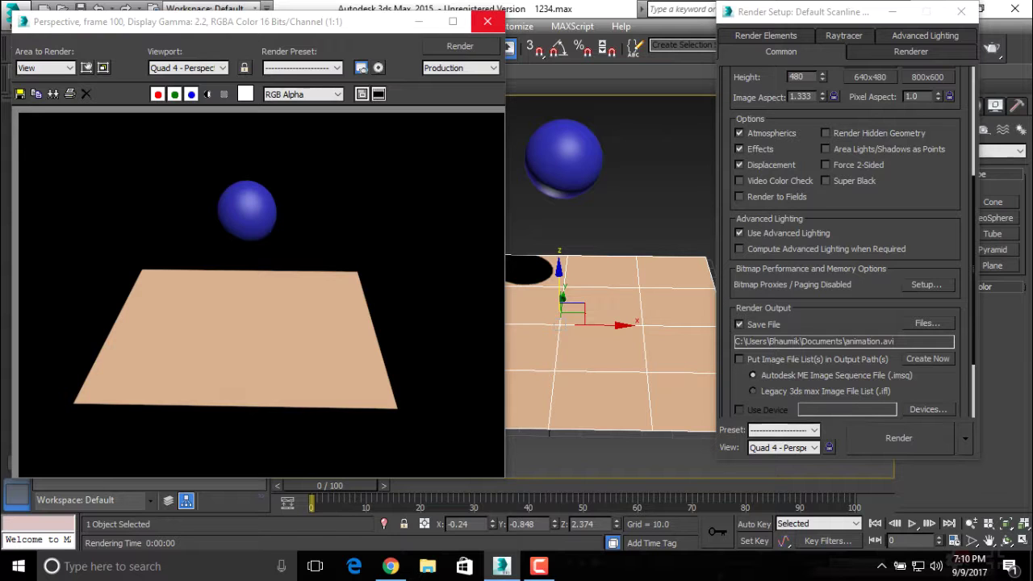
left_click(487, 21)
left_click(960, 11)
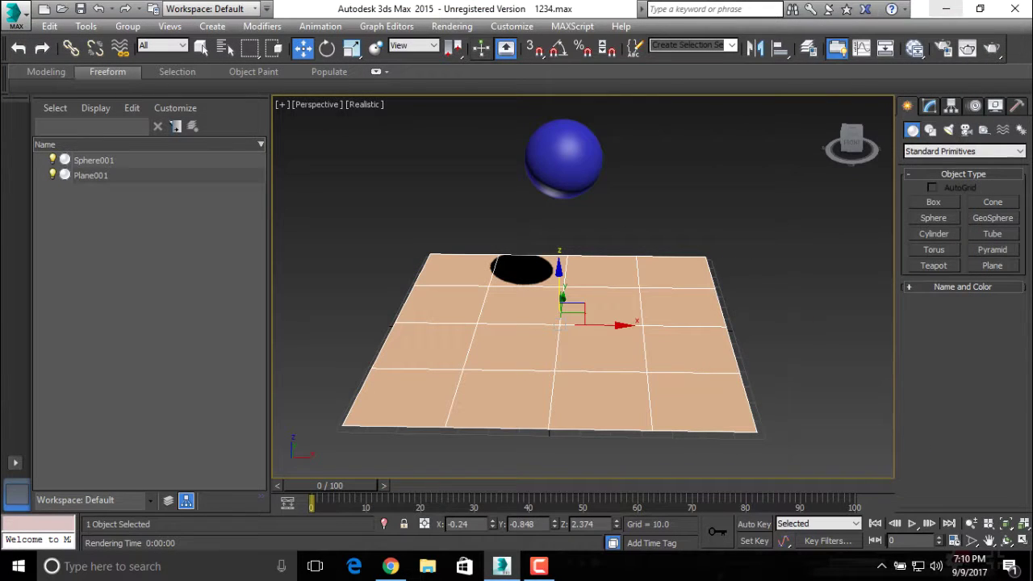
In File Explorer's Documents folder, bring up the context menu for animation.avi.
left_click(428, 566)
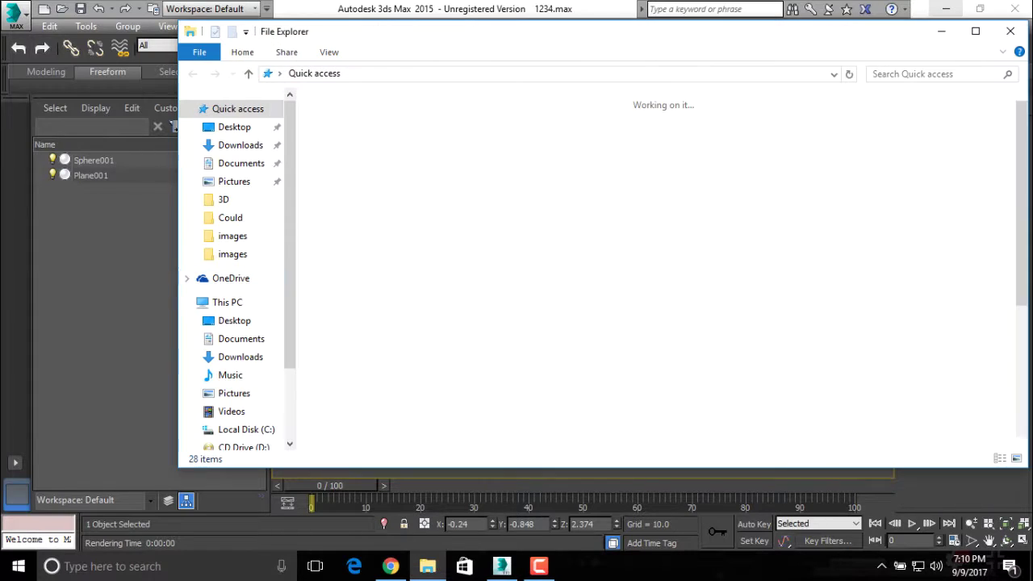
left_click(241, 163)
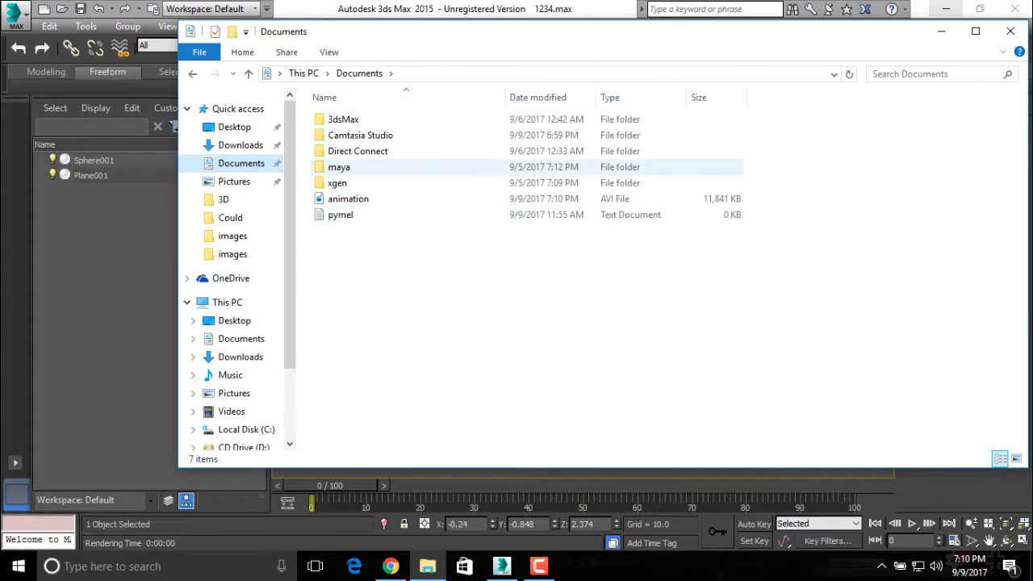
left_click(348, 198)
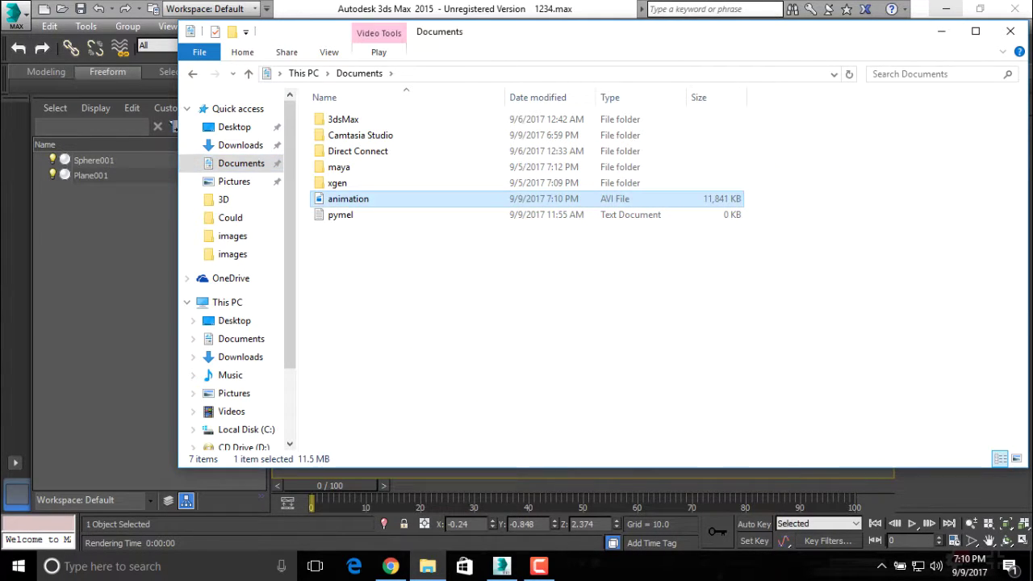
right_click(347, 198)
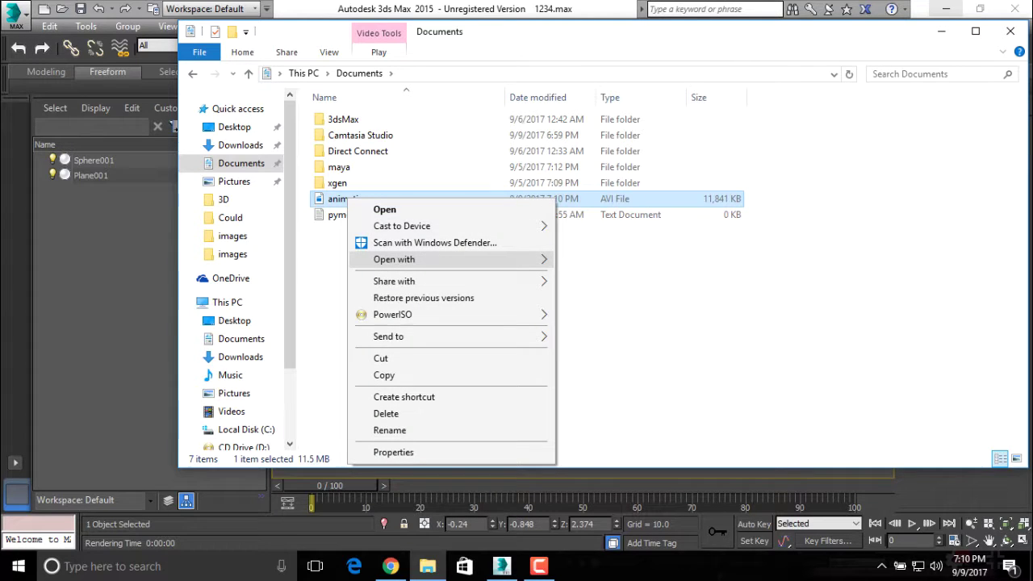
Open animation.avi with VLC media player and maximize the playback window.
left_click(613, 295)
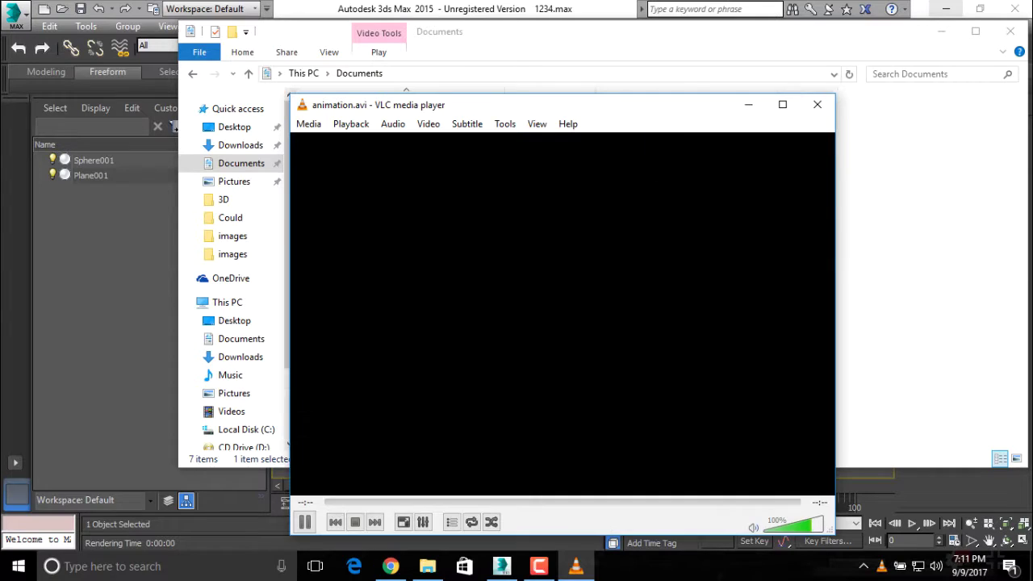
left_click(721, 104)
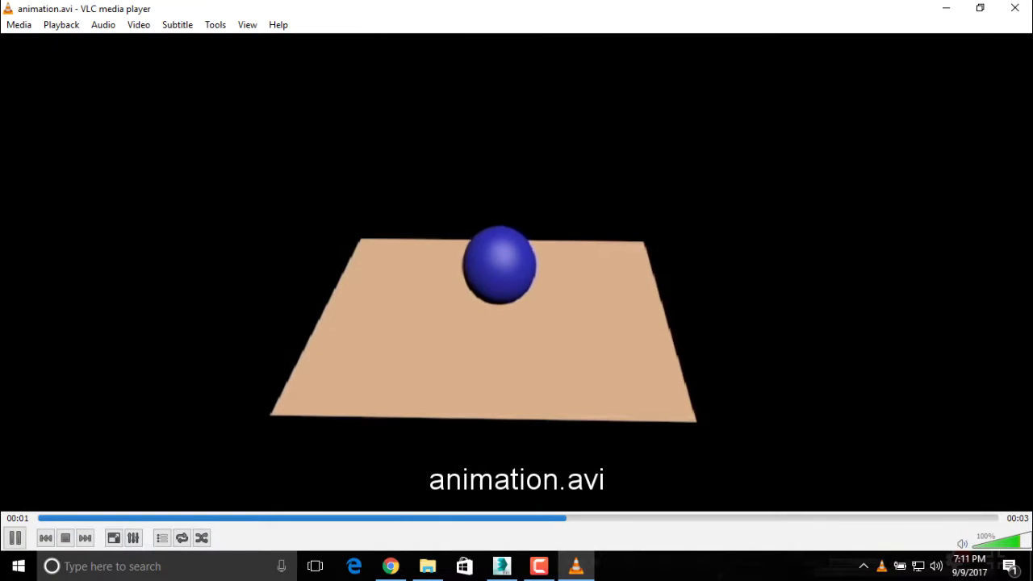